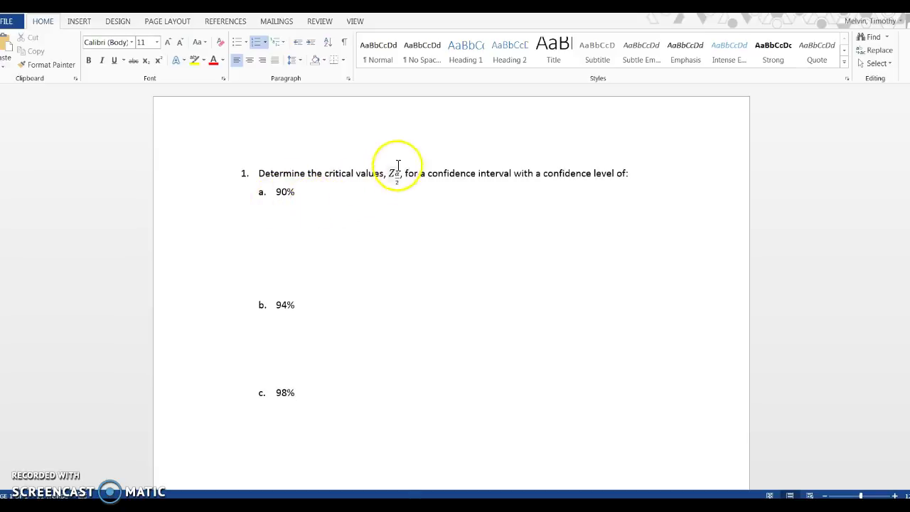
# Step: On an unnumbered line under 90%, add the equation α = 1 − 0.90 = 0.10
pyautogui.click(294, 192)
pyautogui.press('Return')
pyautogui.press('BackSpace')
pyautogui.hotkey('alt', '=')
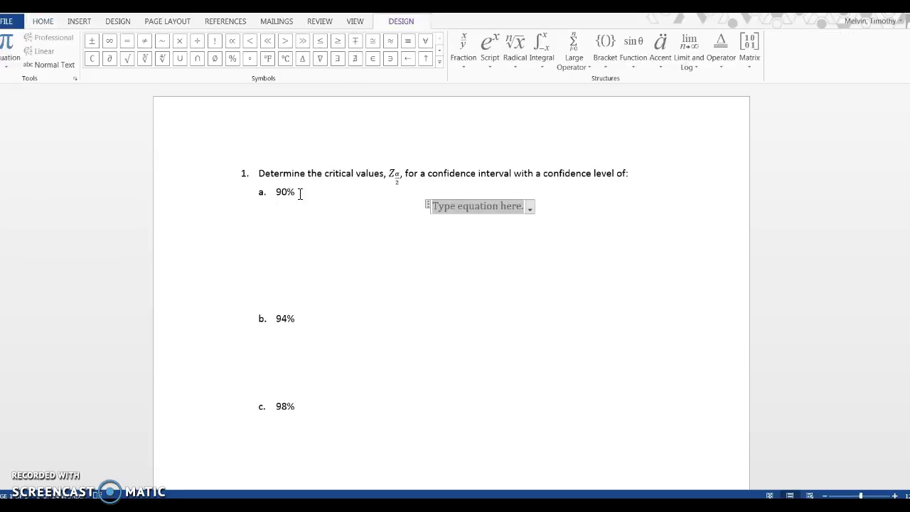
pyautogui.write('\\alpha ')
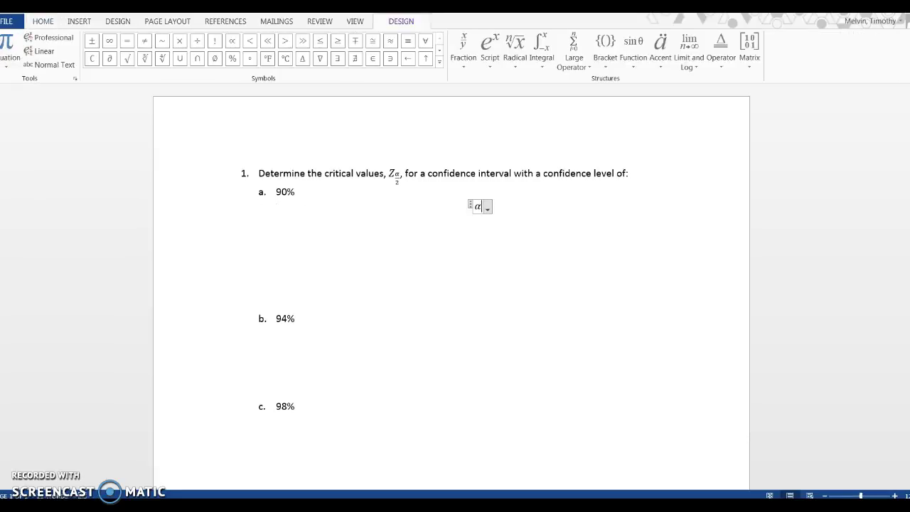
pyautogui.write('=1-')
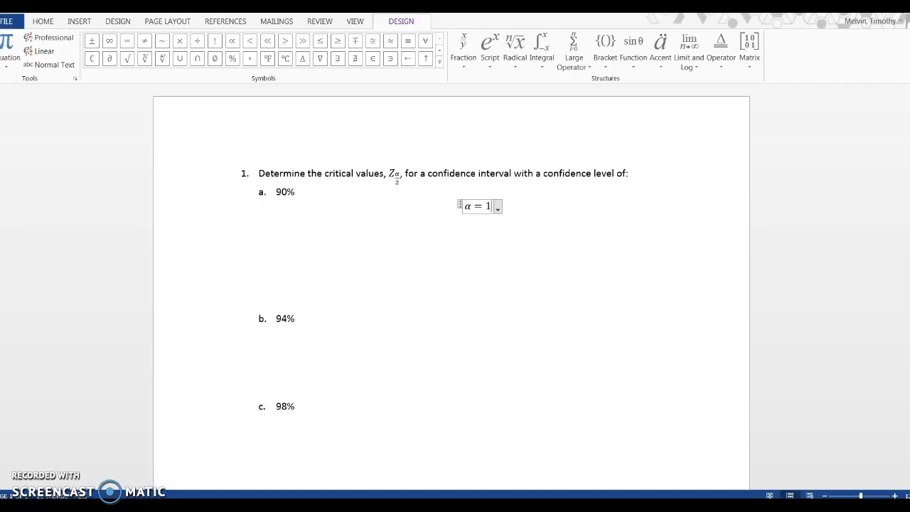
pyautogui.write('0.90')
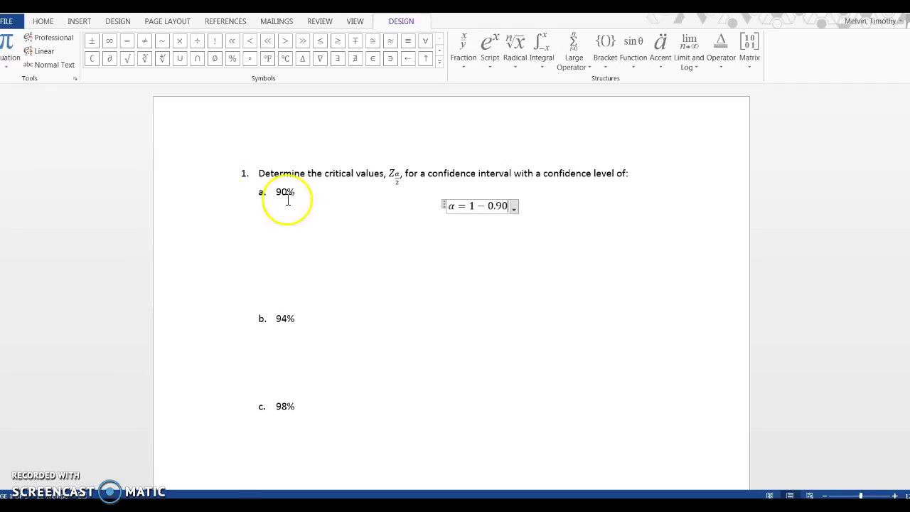
pyautogui.write('=0.10')
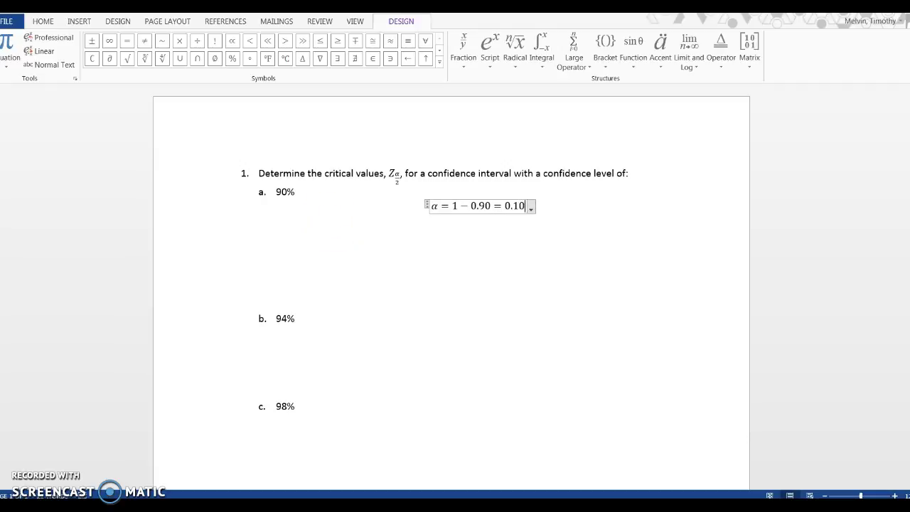
# Step: Add the equation α/2 = 0.10/2 = 0.05 below it, then switch to GeoGebra
pyautogui.click(332, 222)
pyautogui.press('Return')
pyautogui.hotkey('alt', '=')
pyautogui.write('\\alpha')
pyautogui.write('/2 ')
pyautogui.write('=')
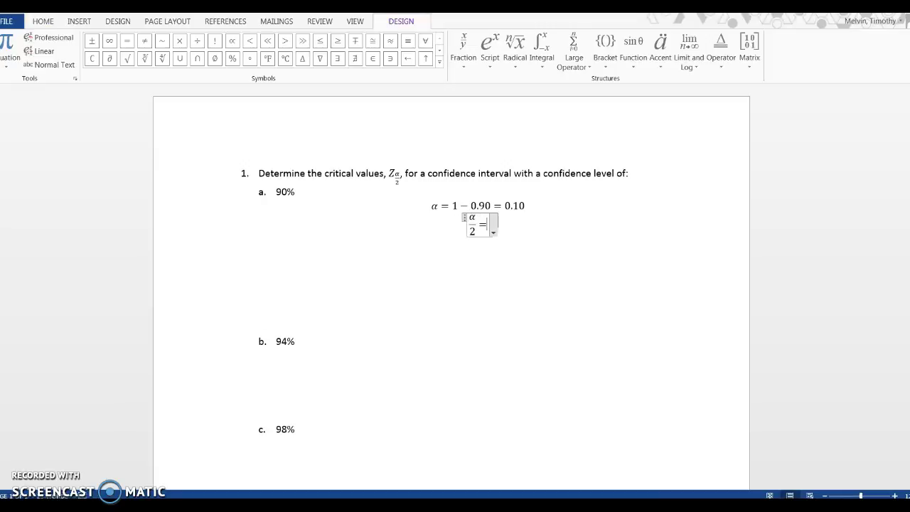
pyautogui.write('0.10/2 ')
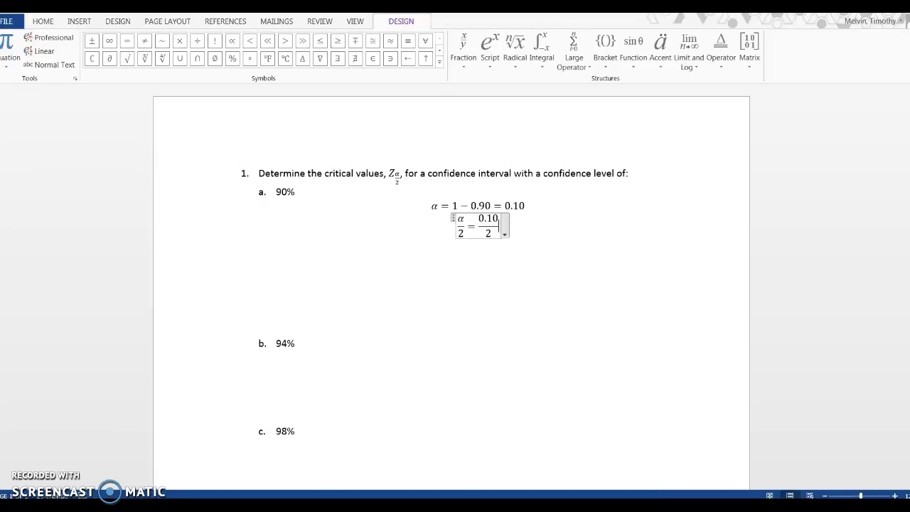
pyautogui.write('=')
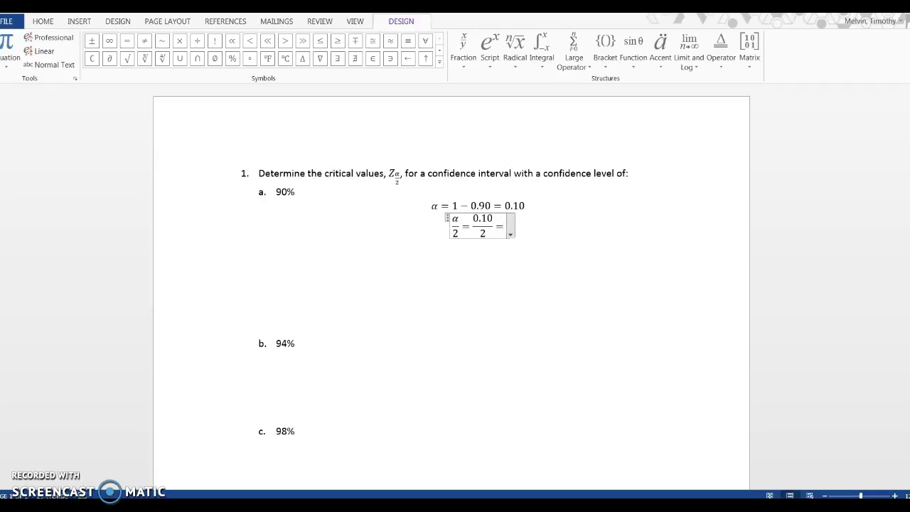
pyautogui.write('0.05')
pyautogui.press('Right')
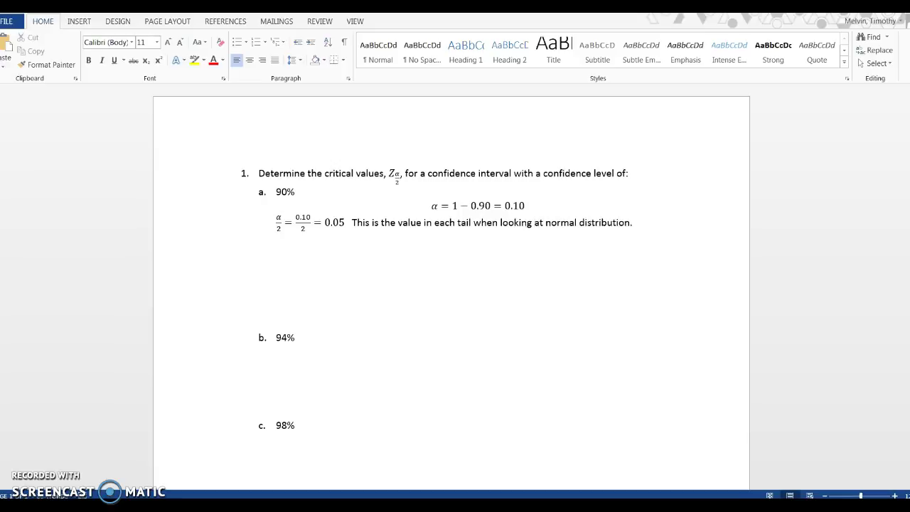
pyautogui.click(334, 226)
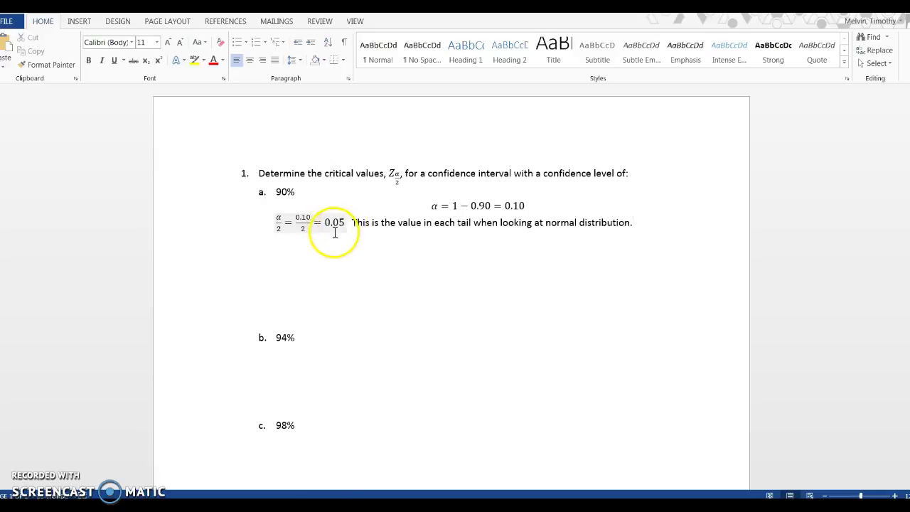
pyautogui.hotkey('alt', 'Tab')
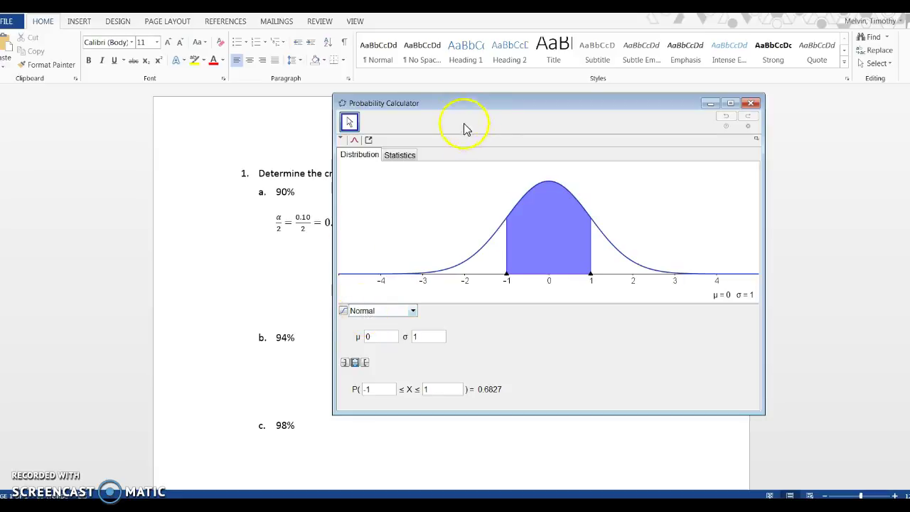
# Step: Find the z with right-tail probability 0.05 for the mean 0, SD 1 normal: 1.6449
pyautogui.moveTo(459, 100); pyautogui.dragTo(521, 90)
pyautogui.moveTo(456, 91); pyautogui.dragTo(488, 86)
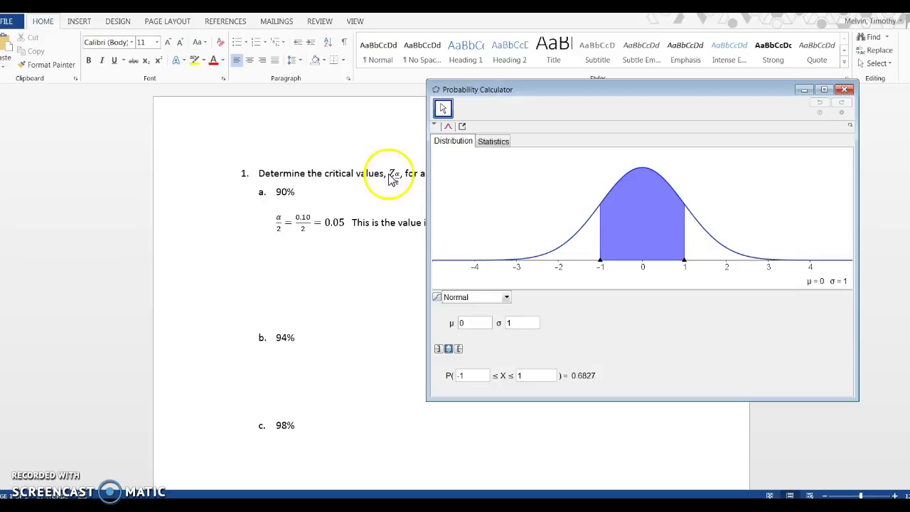
pyautogui.click(468, 322)
pyautogui.click(536, 323)
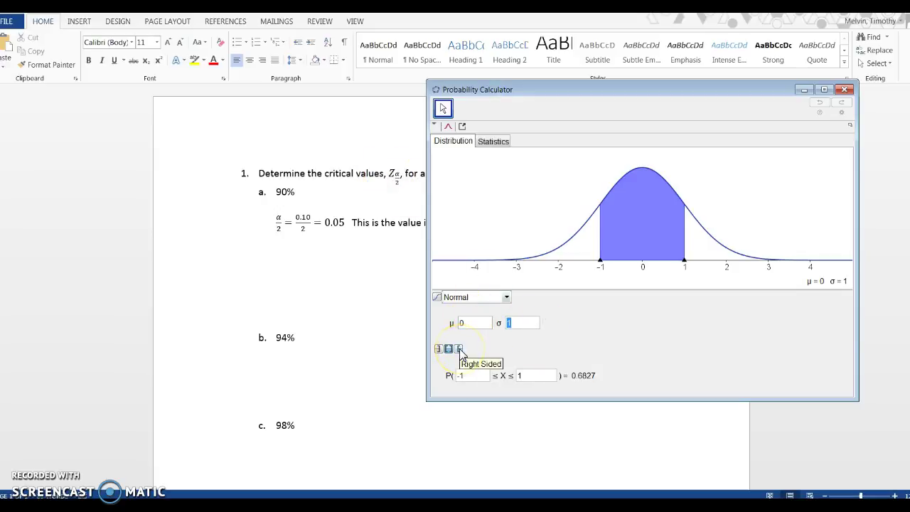
pyautogui.click(458, 349)
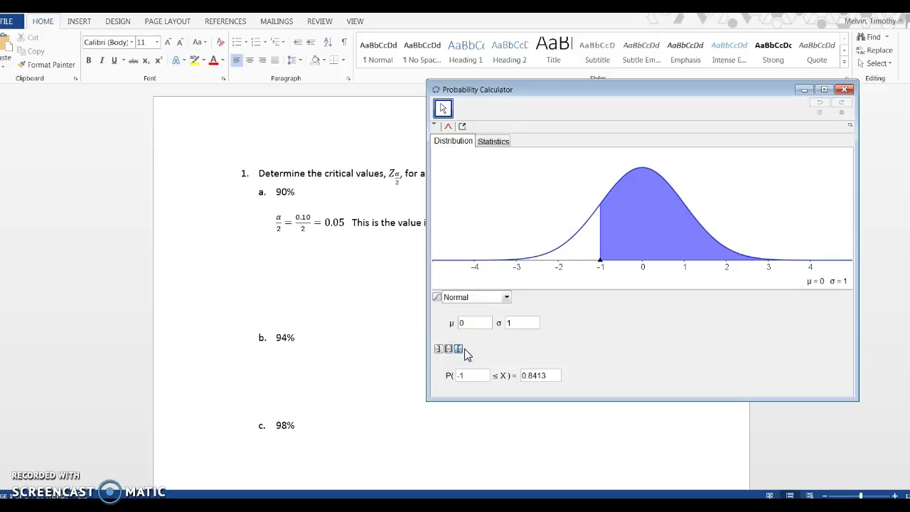
pyautogui.click(553, 378)
pyautogui.write('0.05')
pyautogui.press('Return')
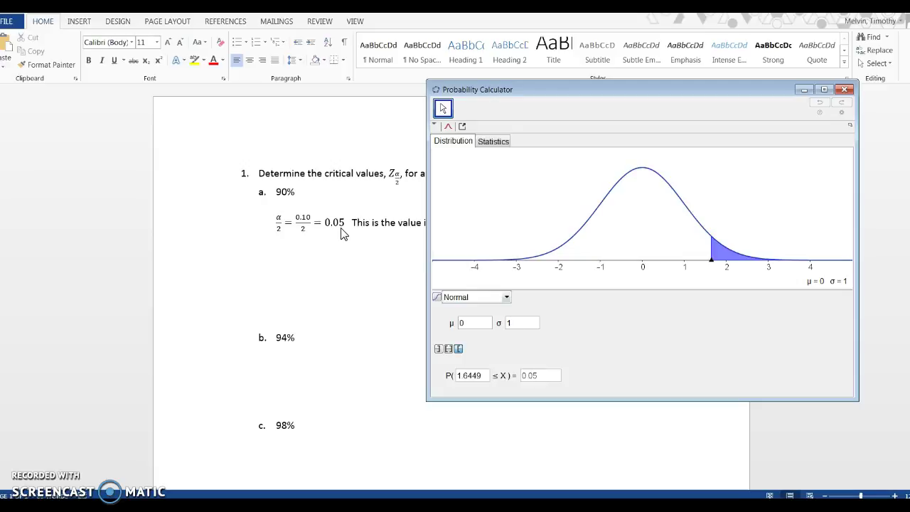
pyautogui.click(461, 379)
# Step: Below the tail note, add the equation Z_(α/2) = 1.6449
pyautogui.click(307, 245)
pyautogui.click(631, 225)
pyautogui.press('Return')
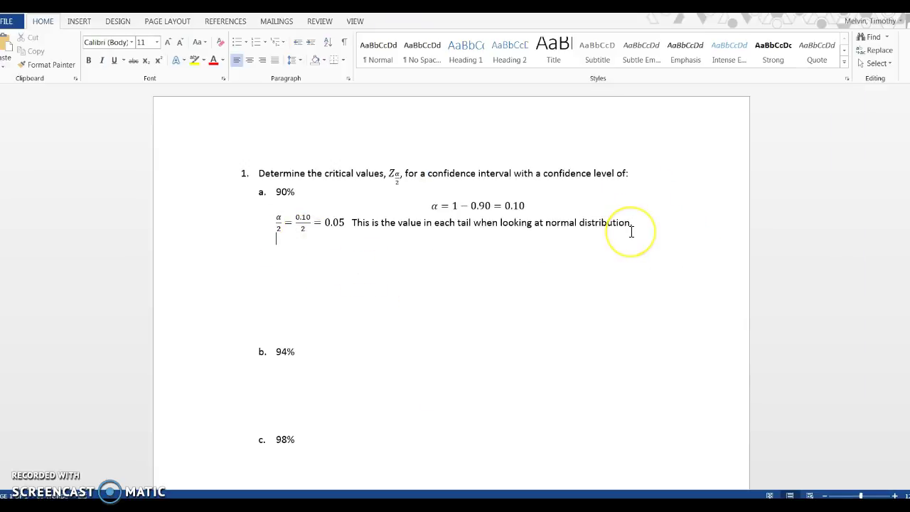
pyautogui.hotkey('alt', '=')
pyautogui.write('Z')
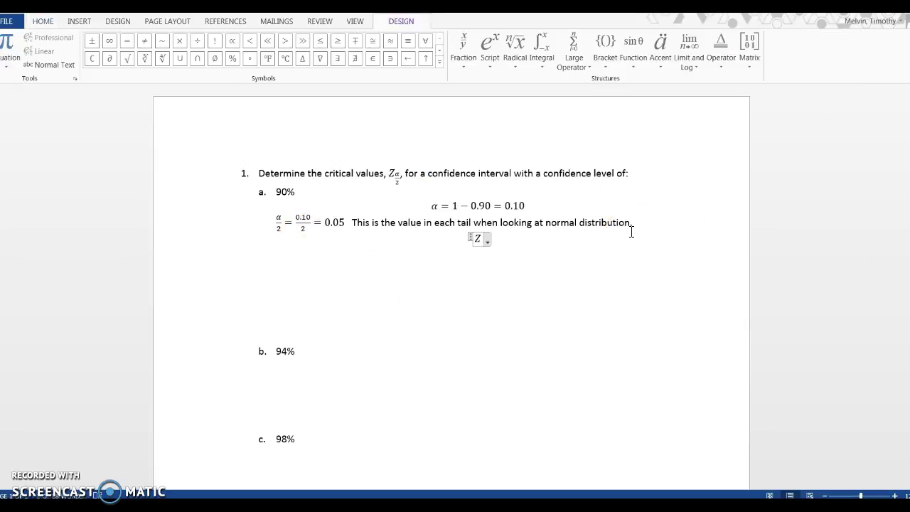
pyautogui.write('_')
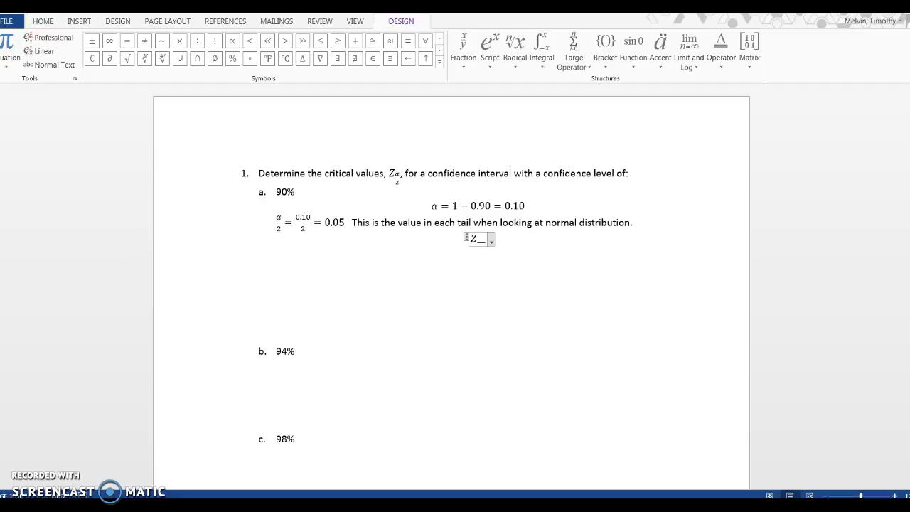
pyautogui.write('_(\\alpha/2')
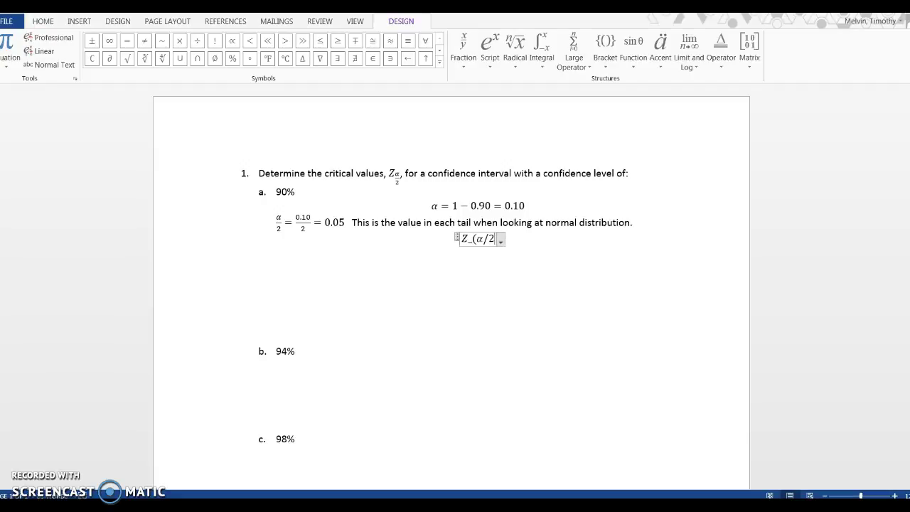
pyautogui.write(') ')
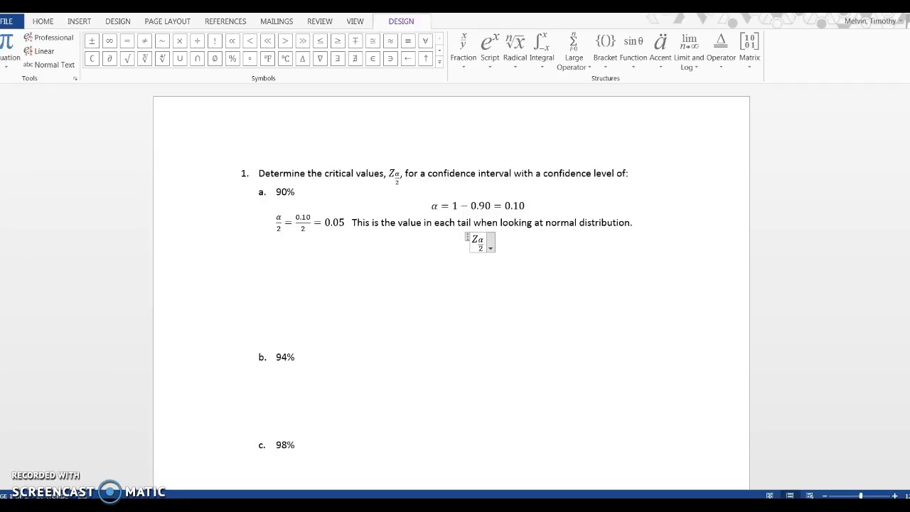
pyautogui.write('=1.6449')
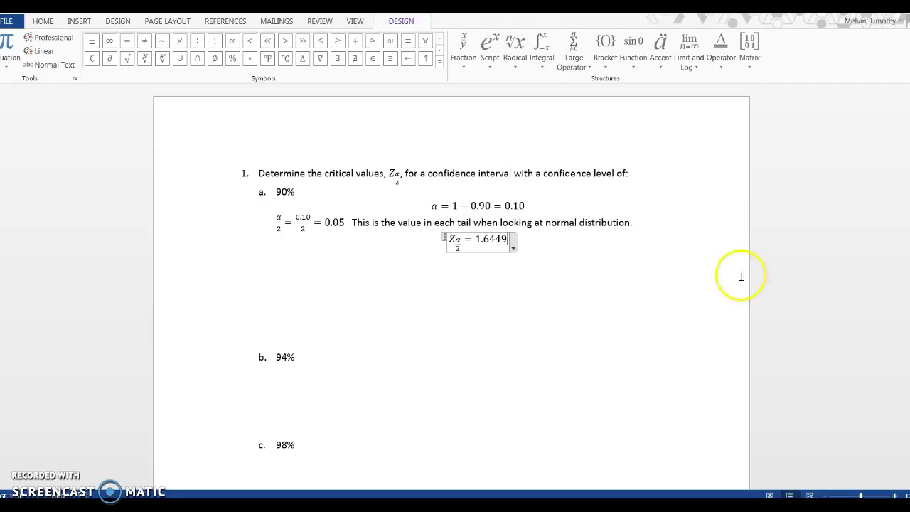
# Step: Delete the extra blank lines under part a, up to the line above b. 94%
pyautogui.press('Return')
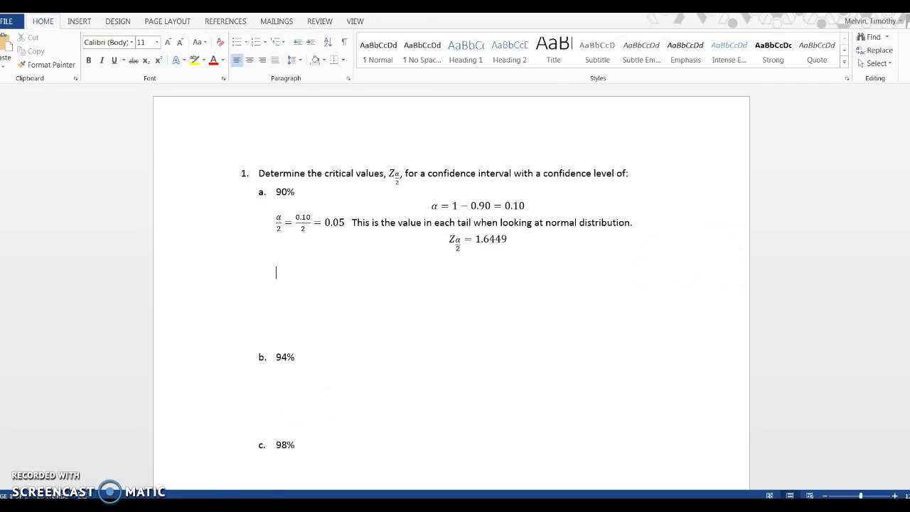
pyautogui.press('Delete')
pyautogui.press('Delete')
pyautogui.press('Delete')
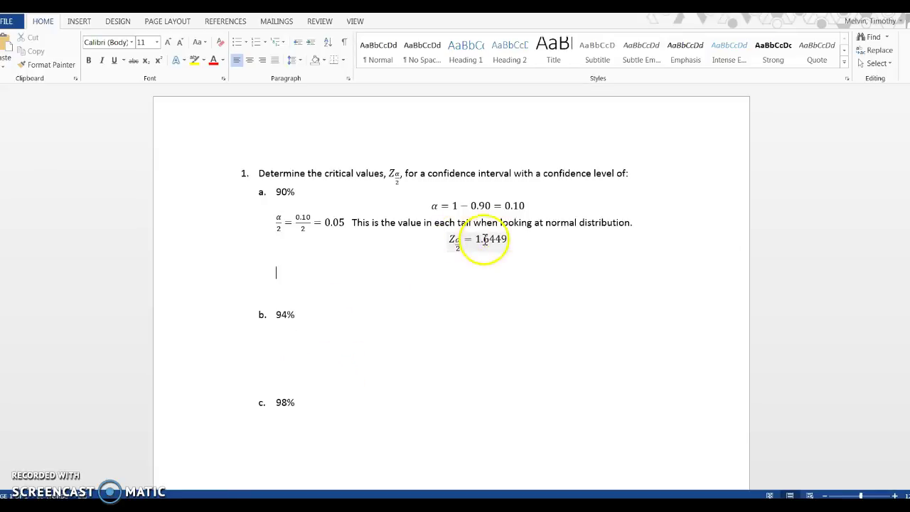
pyautogui.click(297, 313)
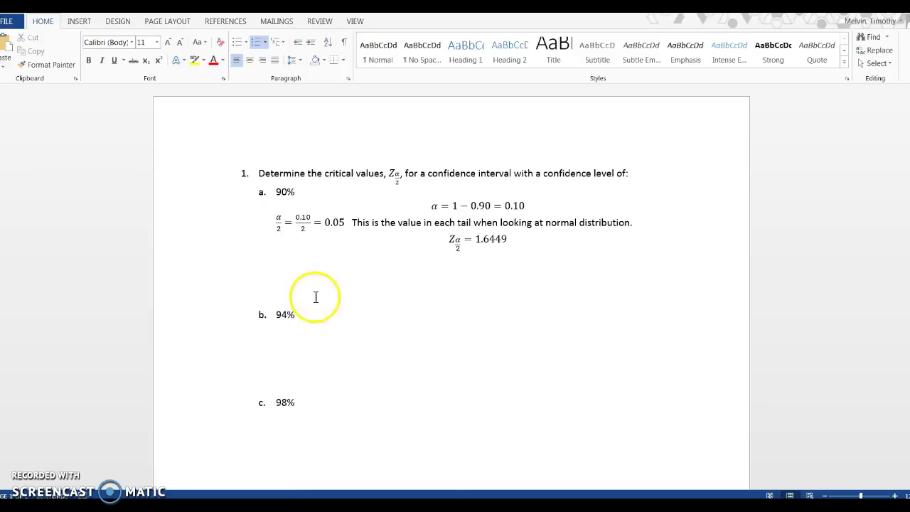
pyautogui.click(321, 287)
# Step: Clear the leftover blank line and add α = 1 − 0.94 = 0.06 under b. 94%
pyautogui.hotkey('ctrl', 'shift', 'n')
pyautogui.press('BackSpace')
pyautogui.press('BackSpace')
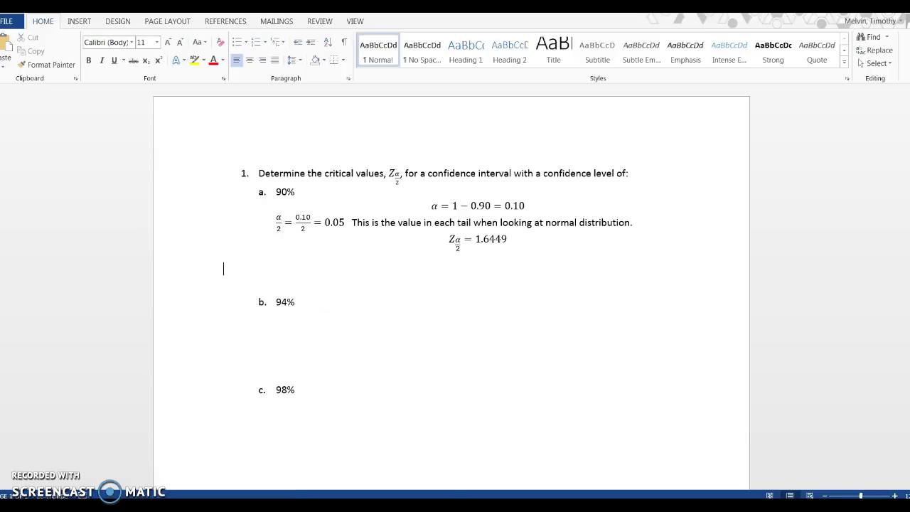
pyautogui.click(314, 322)
pyautogui.hotkey('alt', '=')
pyautogui.write('\\al')
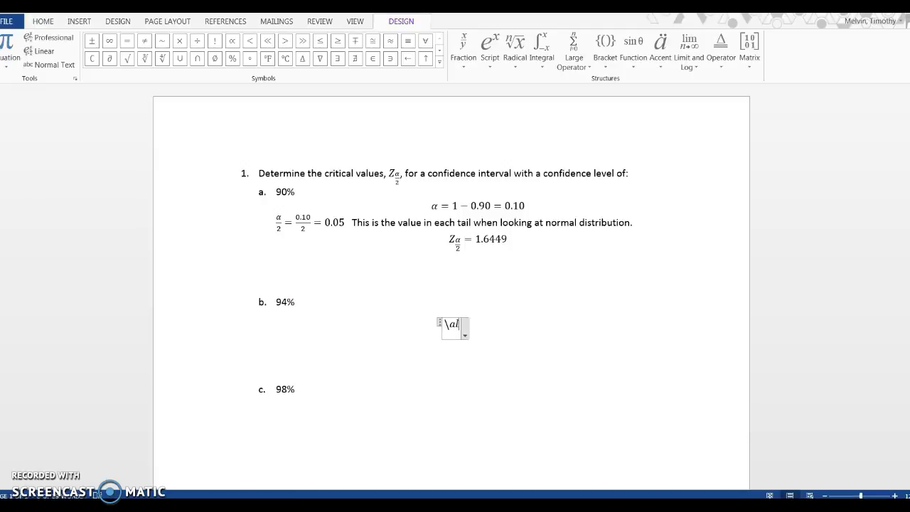
pyautogui.write('pha =1')
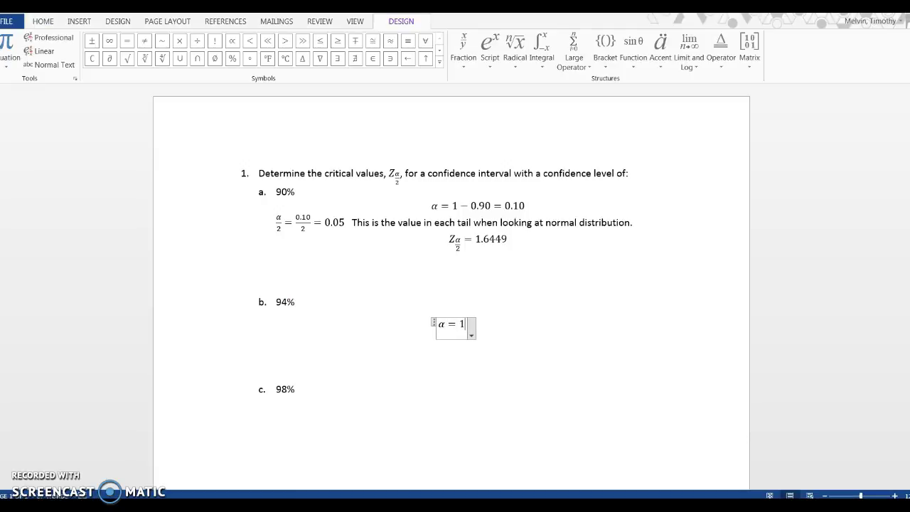
pyautogui.write('-')
pyautogui.write('0.94')
pyautogui.write('=')
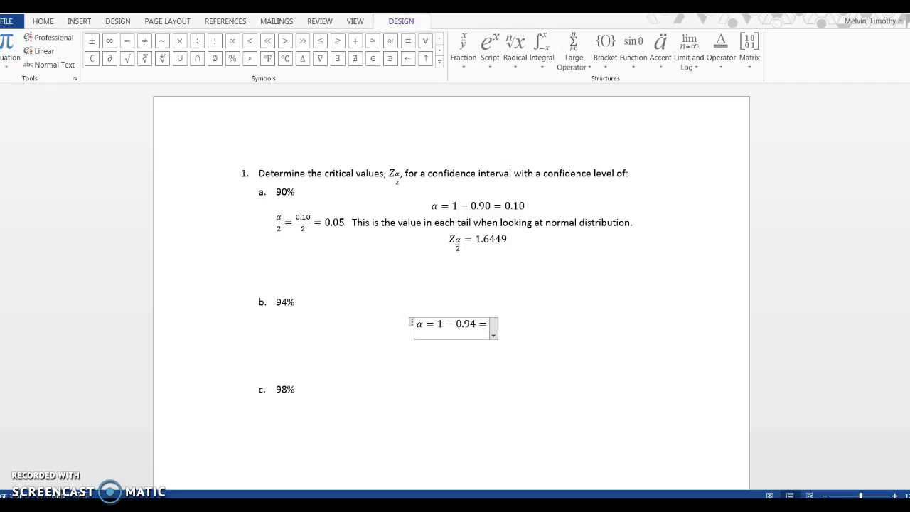
pyautogui.write('0.06')
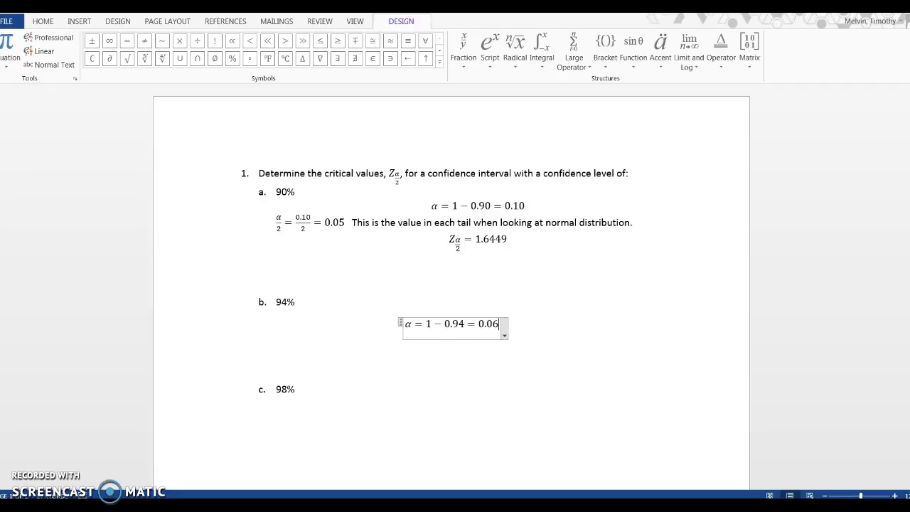
pyautogui.press('Right')
# Step: Add α/2 = 0.06/2 = 0.03 with a stacked fraction, then switch to the calculator
pyautogui.press('Return')
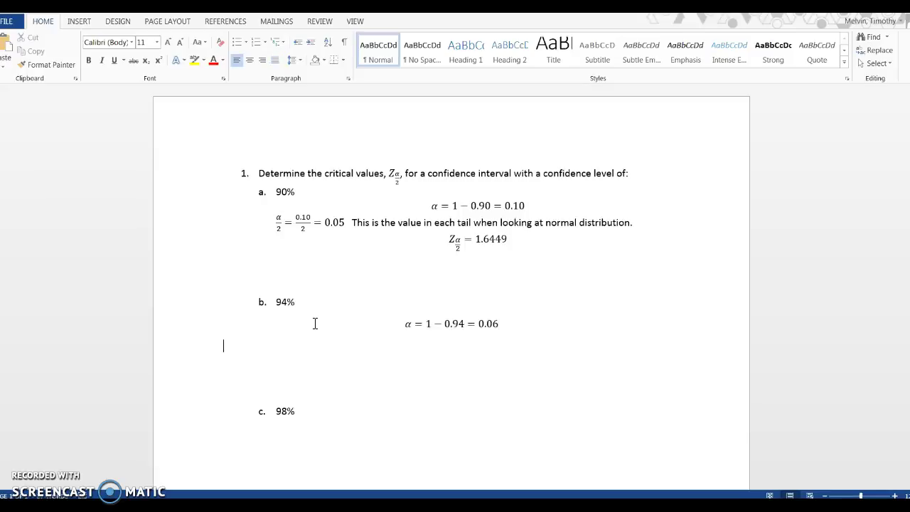
pyautogui.hotkey('alt', '=')
pyautogui.write('\\alpha')
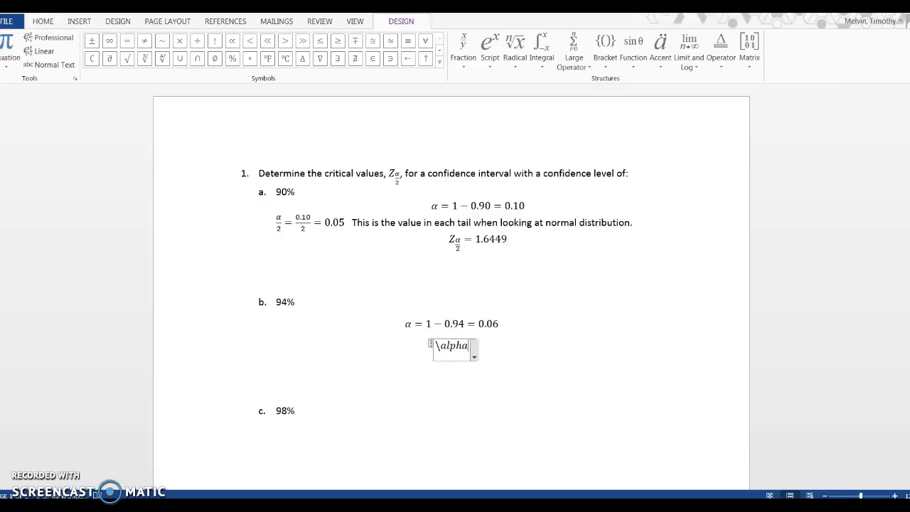
pyautogui.write('/2=')
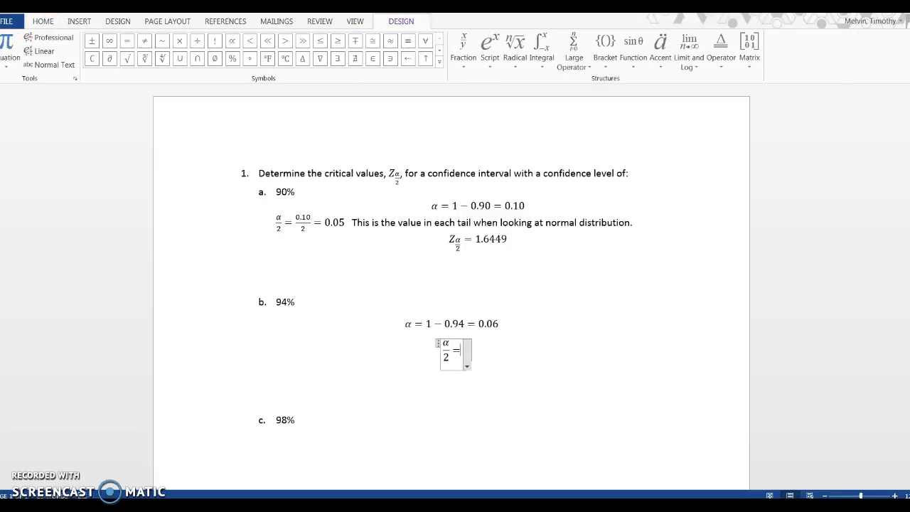
pyautogui.write('0.06/2')
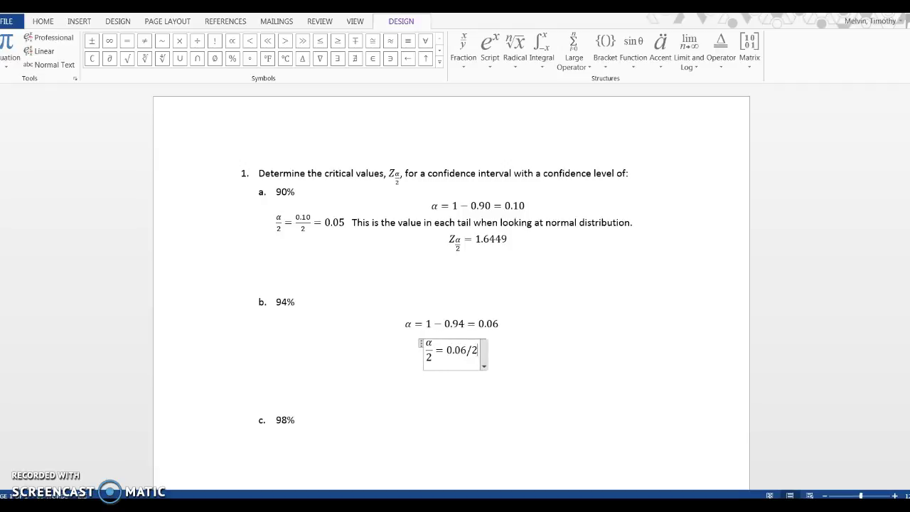
pyautogui.press('space')
pyautogui.write('= ')
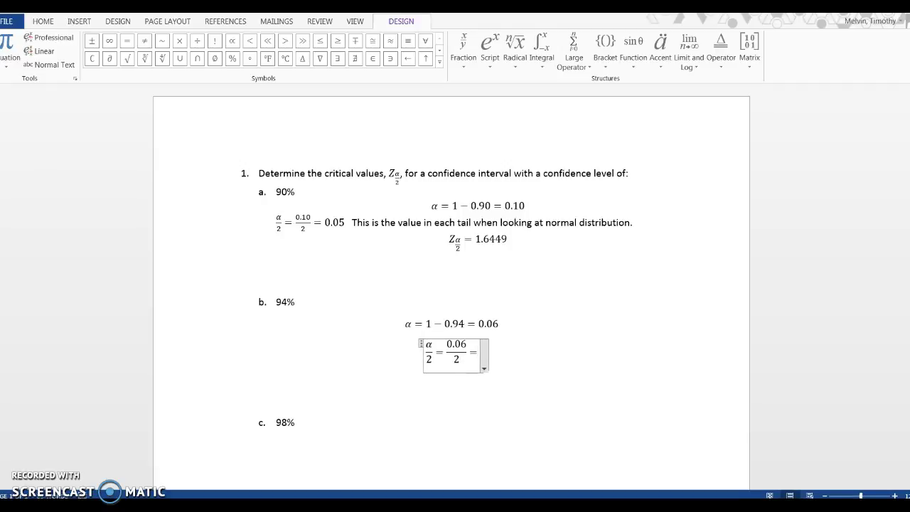
pyautogui.write('0.03')
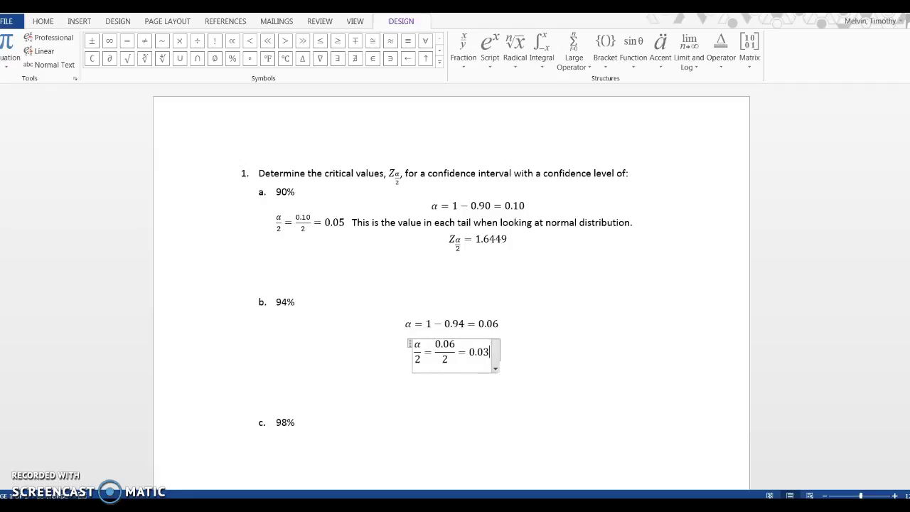
pyautogui.click(315, 321)
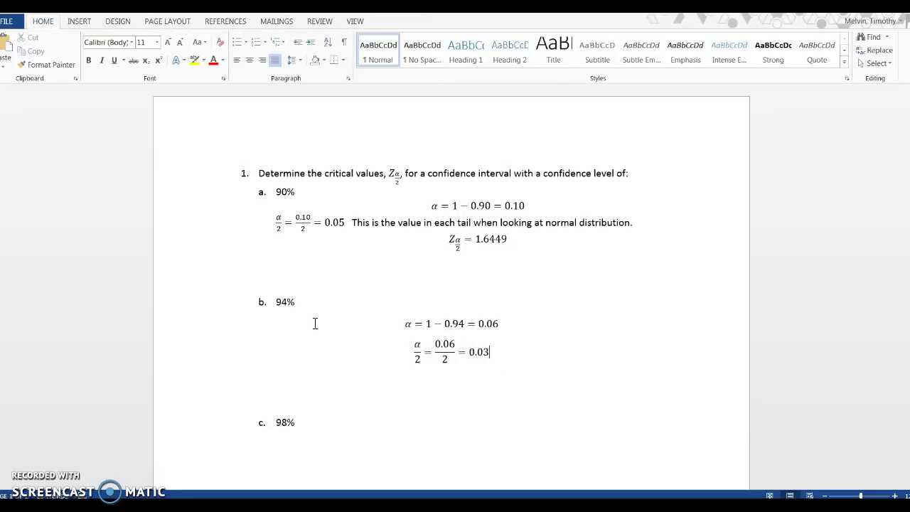
pyautogui.click(481, 353)
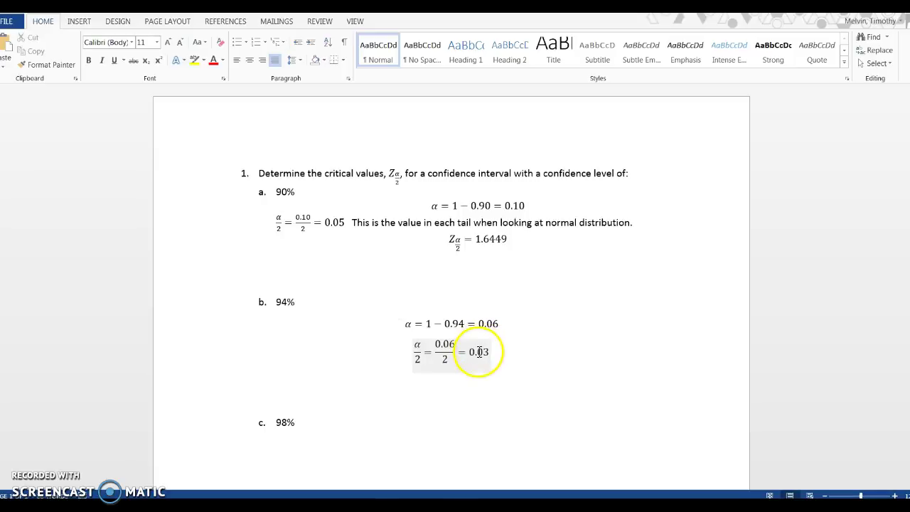
pyautogui.hotkey('alt', 'Tab')
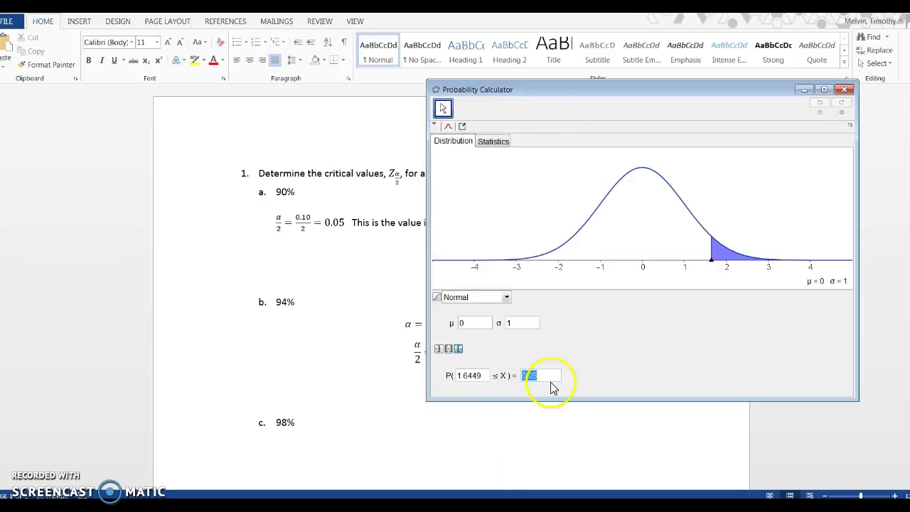
# Step: Change the right-tail probability to 0.03, giving the critical value 1.8808
pyautogui.moveTo(597, 91)
pyautogui.mouseDown()
pyautogui.moveTo(671, 105)
pyautogui.moveTo(607, 93)
pyautogui.mouseUp()
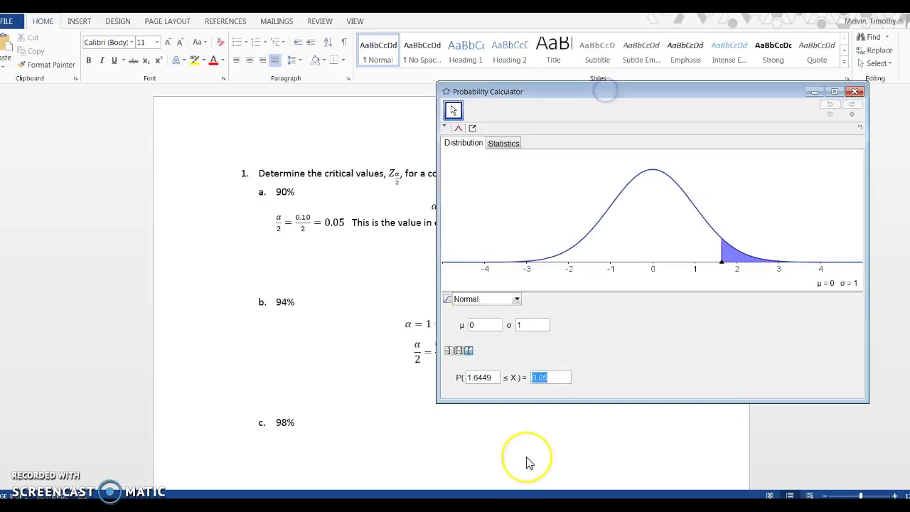
pyautogui.write('0')
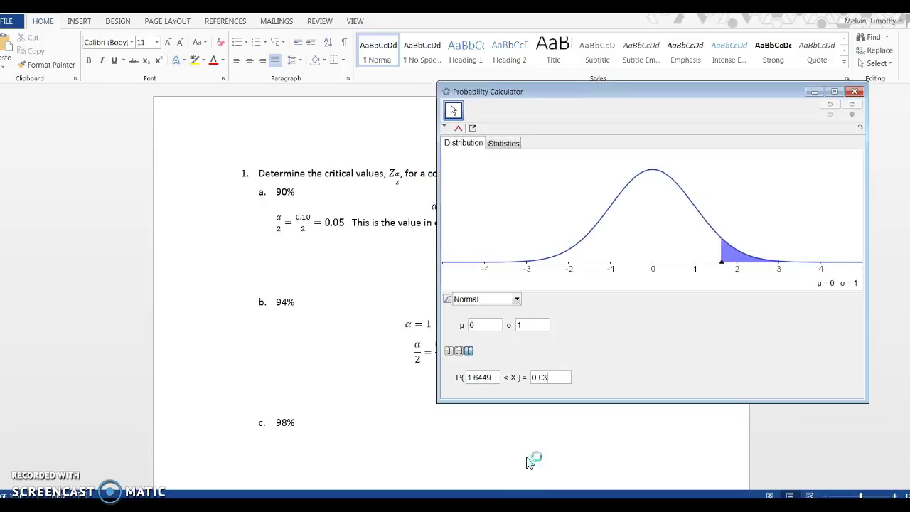
pyautogui.write('.03')
pyautogui.press('Return')
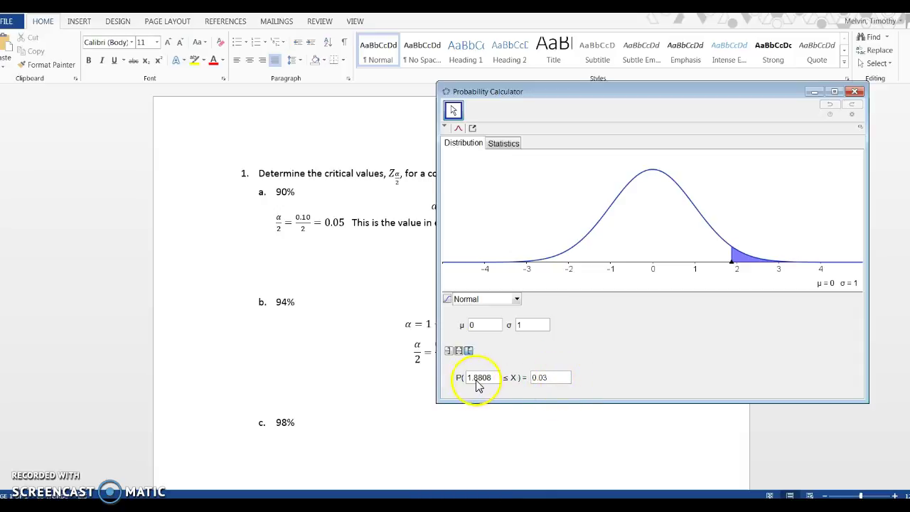
# Step: Add Z_(α/2) = 1.8808 under part b and delete the blank line before c. 98%
pyautogui.click(423, 389)
pyautogui.hotkey('alt', '=')
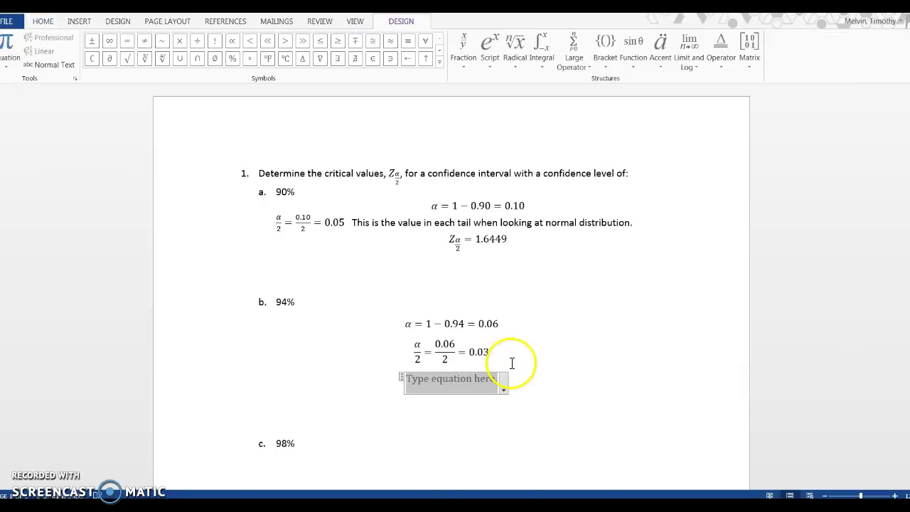
pyautogui.write('Z_')
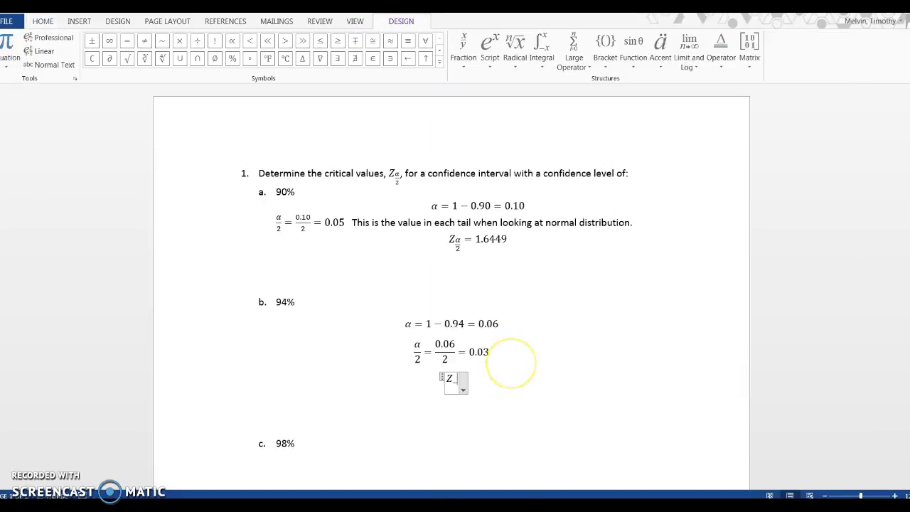
pyautogui.write('(\\')
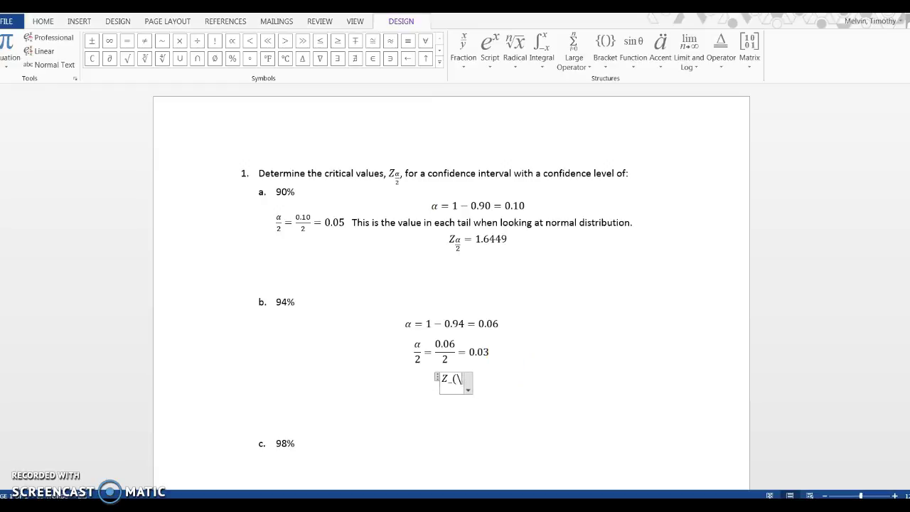
pyautogui.write('alpha/2 ')
pyautogui.write(')=1.8')
pyautogui.write('808')
pyautogui.click(513, 366)
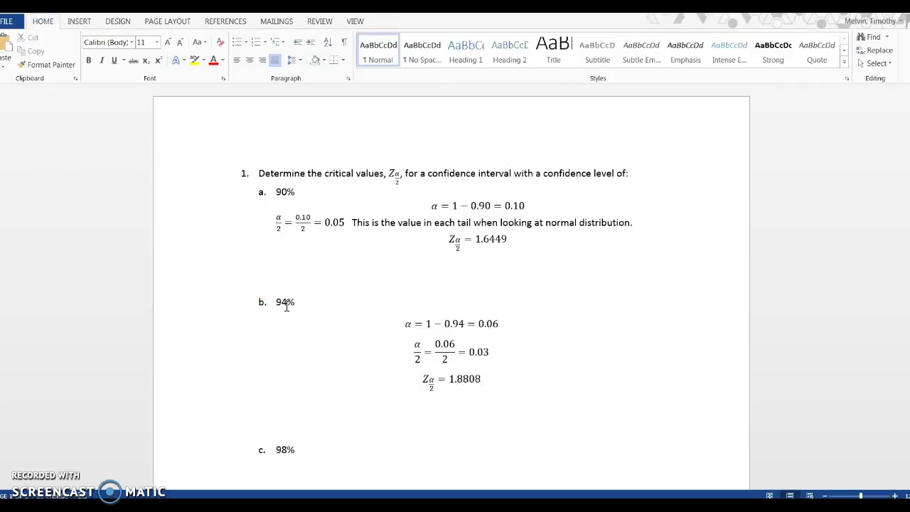
pyautogui.press('Delete')
pyautogui.scroll(-2, 443, 235)
# Step: On an unnumbered line under 98%, add the equation α = 1 − 0.98 = 0.02
pyautogui.click(312, 357)
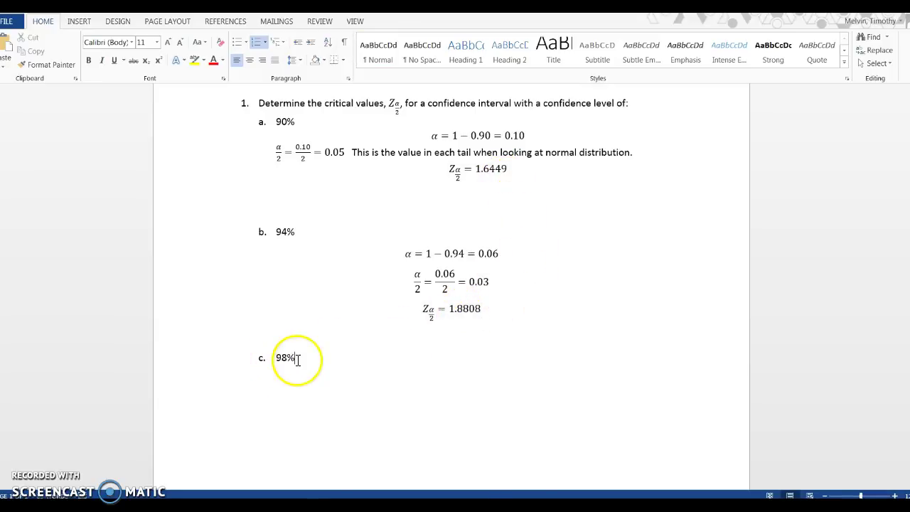
pyautogui.press('BackSpace')
pyautogui.hotkey('alt', '=')
pyautogui.write('\\alpha =')
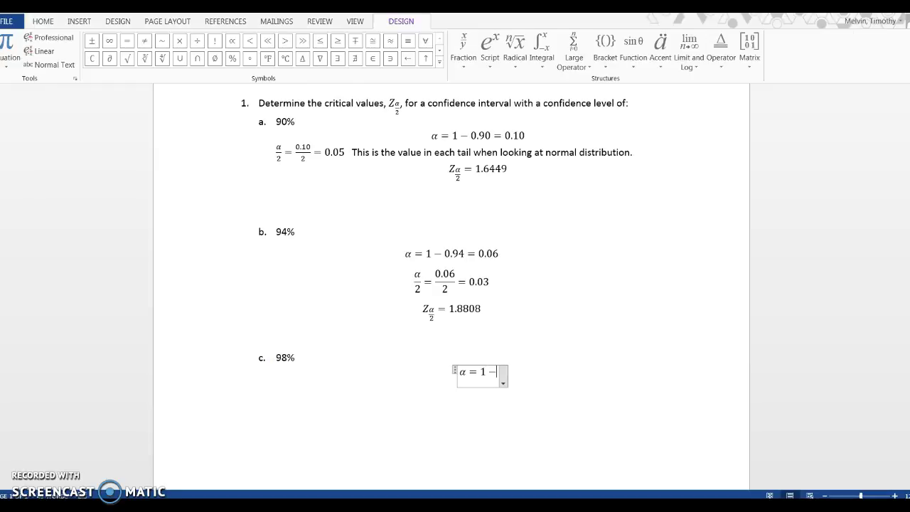
pyautogui.write('98 = 0.02')
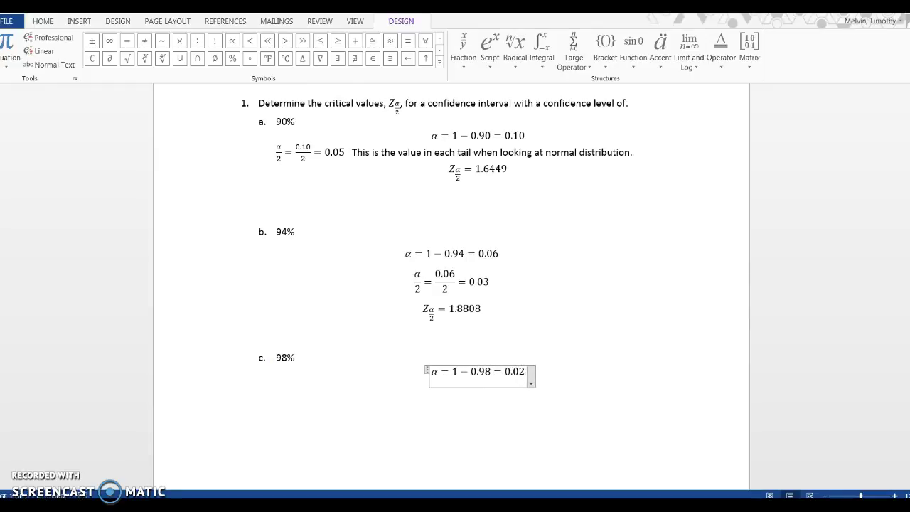
pyautogui.press('Right')
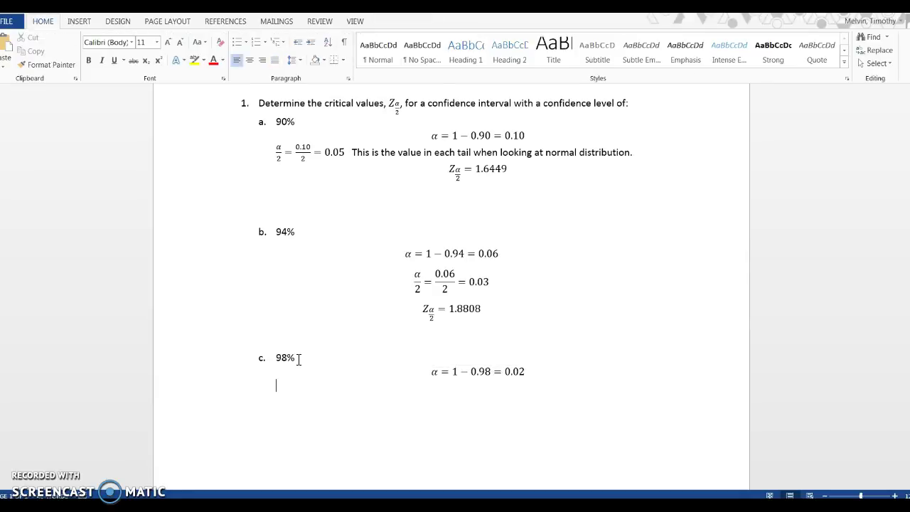
# Step: Add the equation α/2 = 0.02/2 = 0.01 on the line below
pyautogui.hotkey('alt', '=')
pyautogui.write('\\al')
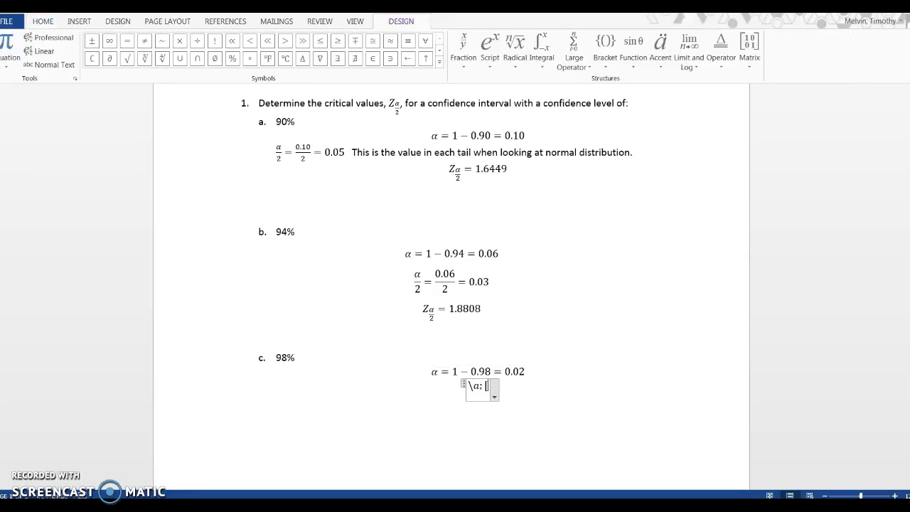
pyautogui.write('alpha/2 =')
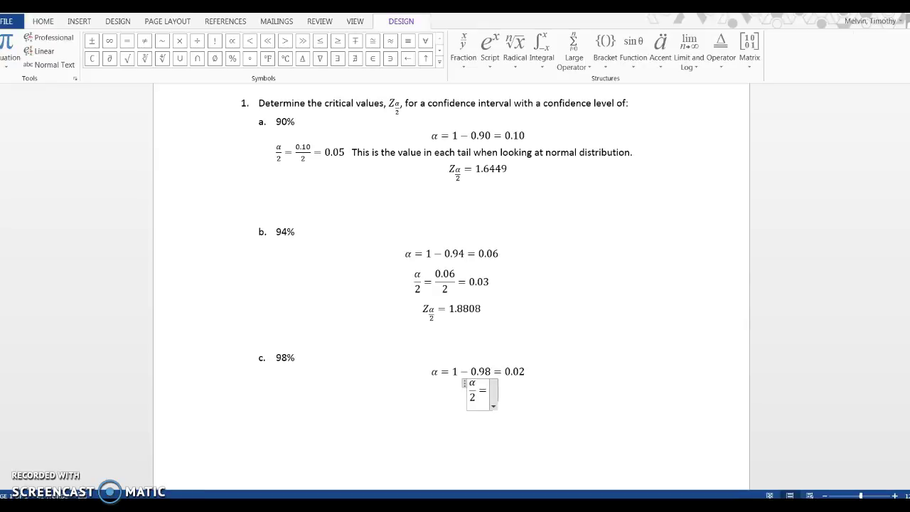
pyautogui.write('0.02/2 ')
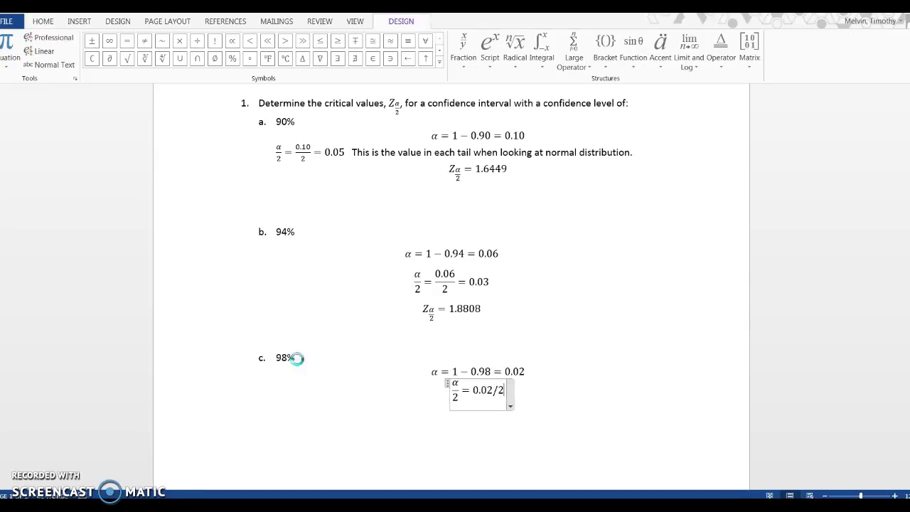
pyautogui.write('=')
pyautogui.write('0.01')
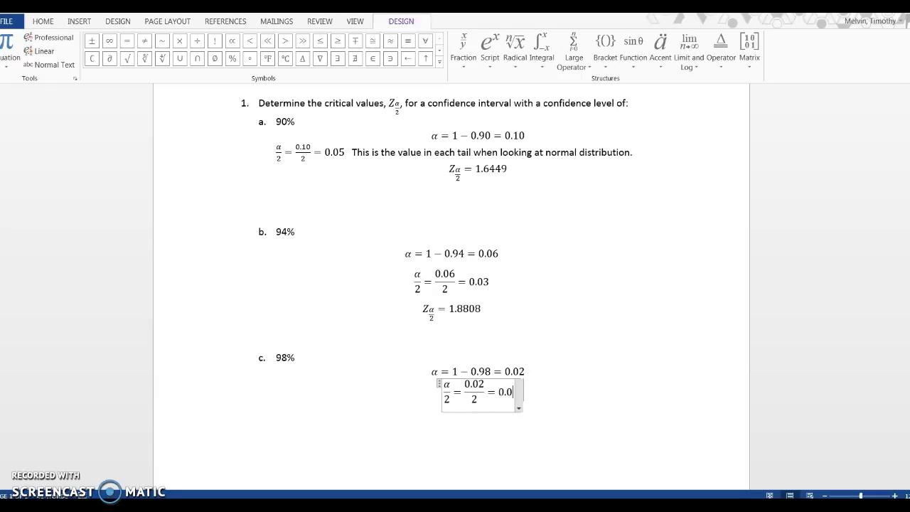
pyautogui.click(298, 360)
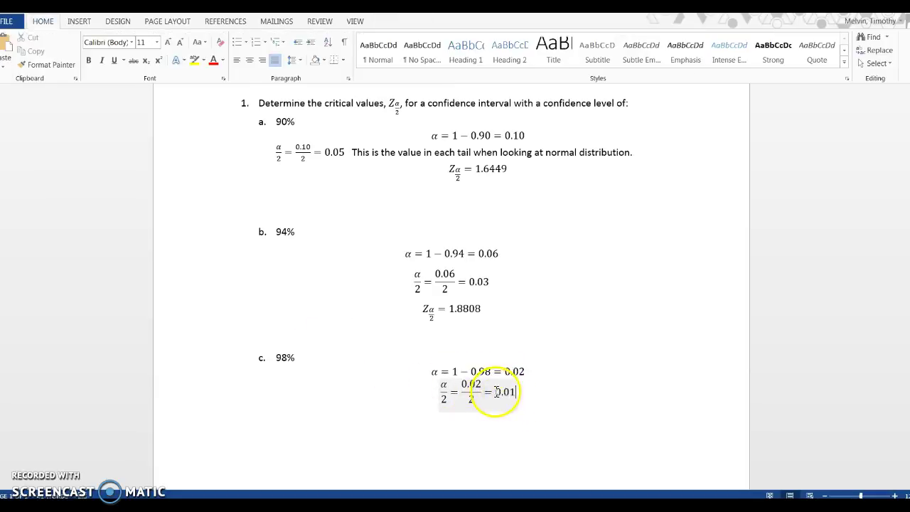
pyautogui.click(509, 392)
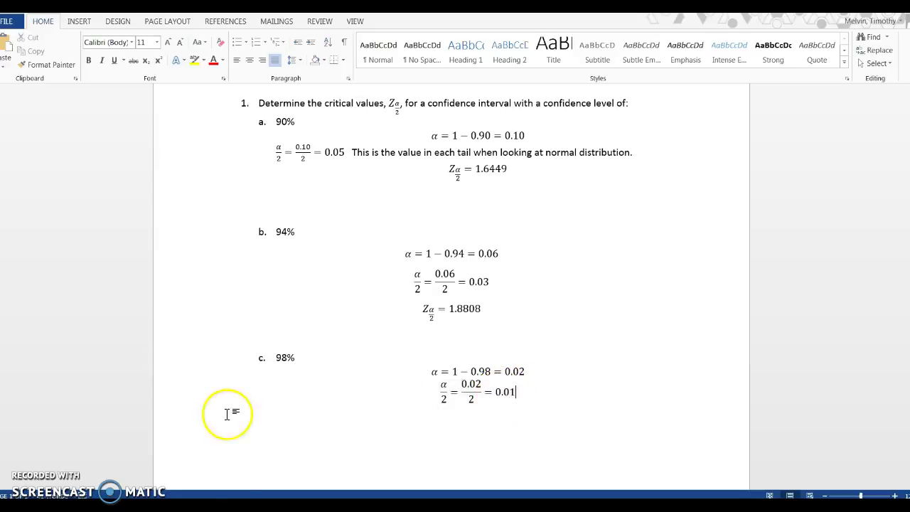
# Step: In GeoGebra, read the critical value 2.3263 for a right-tail probability of 0.01
pyautogui.hotkey('alt', 'Tab')
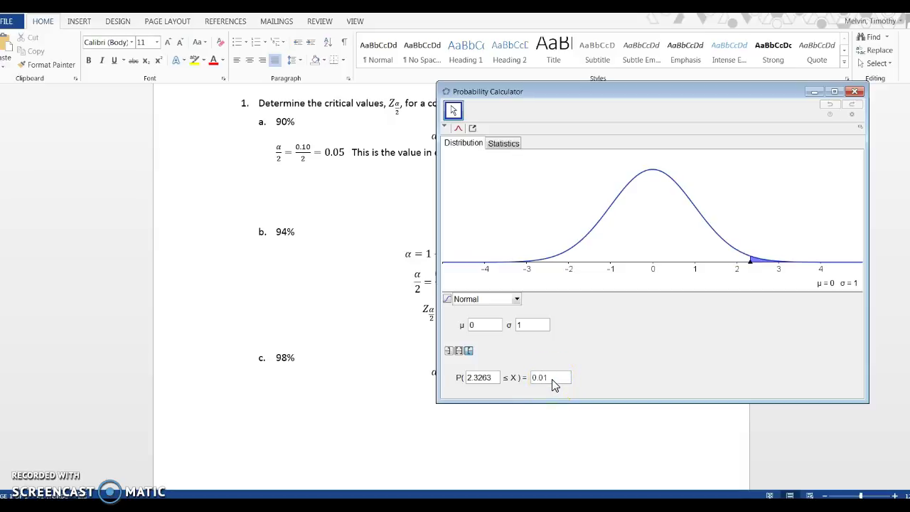
pyautogui.click(472, 377)
# Step: Enter Z_(α/2) = 2.3263 under the 98% item, fixing mistyped digits against the calculator
pyautogui.click(400, 396)
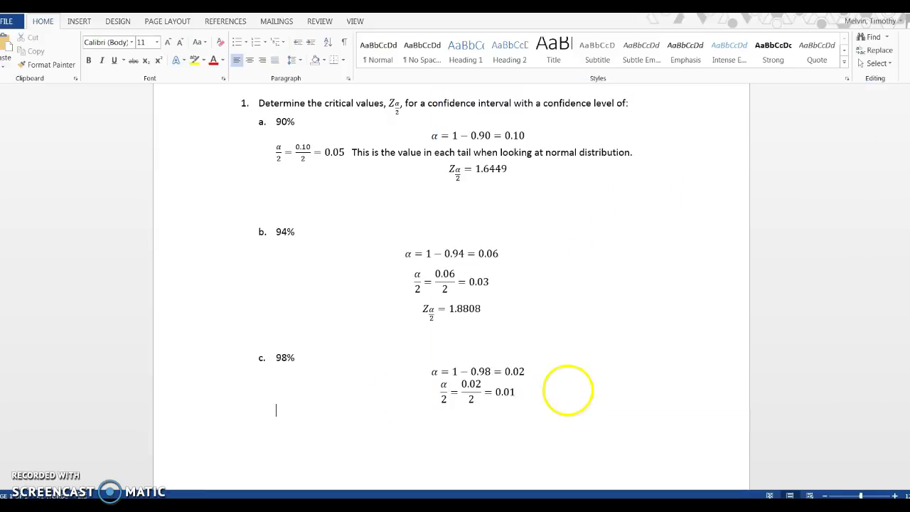
pyautogui.hotkey('alt', '=')
pyautogui.write('Z')
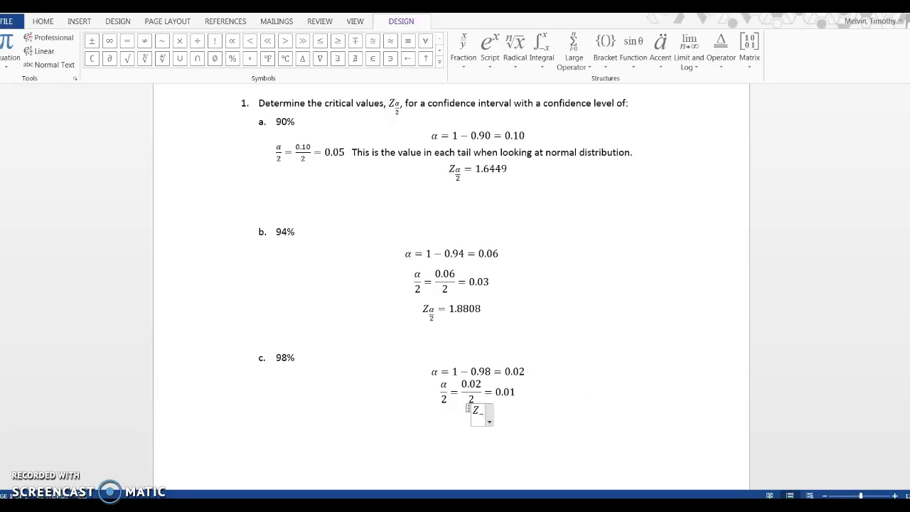
pyautogui.write('_(\\alpha/2 ')
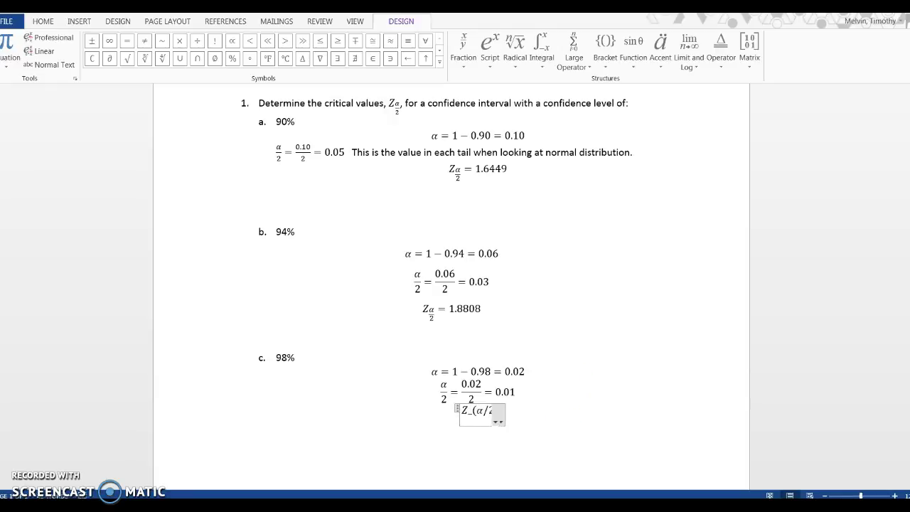
pyautogui.write(') ')
pyautogui.write('=')
pyautogui.write('2.2')
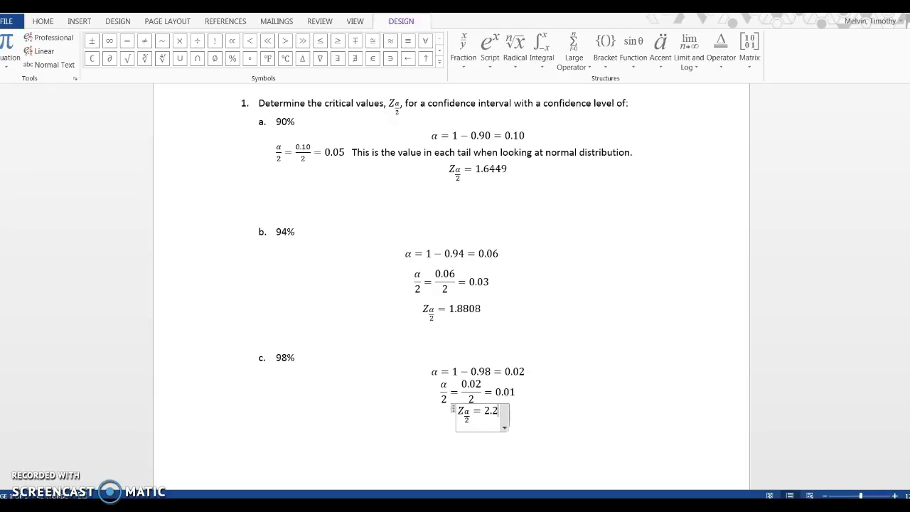
pyautogui.press('BackSpace')
pyautogui.write('3206')
pyautogui.hotkey('alt', 'Tab')
pyautogui.click(519, 406)
pyautogui.press('BackSpace')
pyautogui.press('BackSpace')
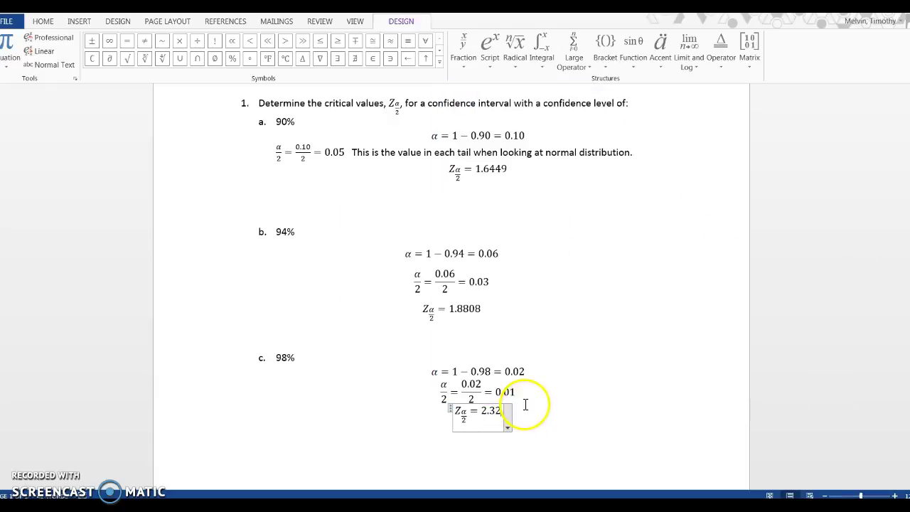
pyautogui.write('63')
pyautogui.click(568, 403)
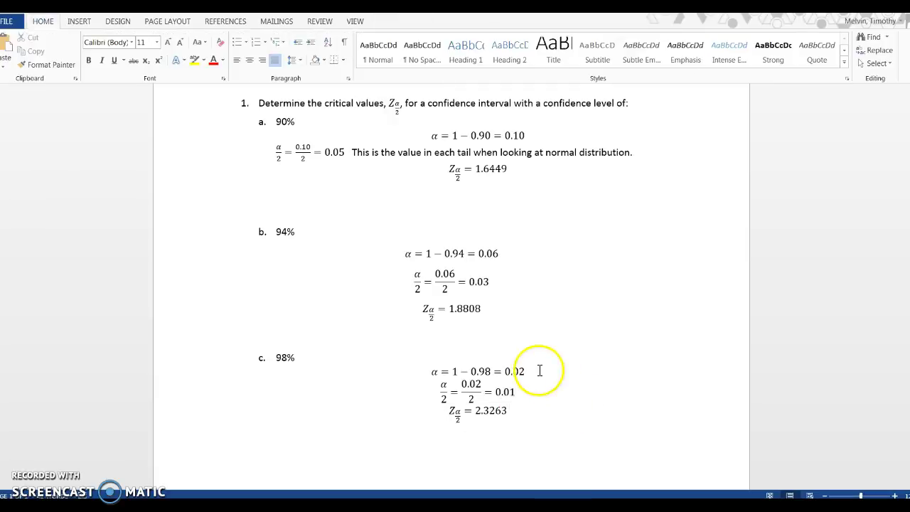
pyautogui.scroll(1, 539, 369)
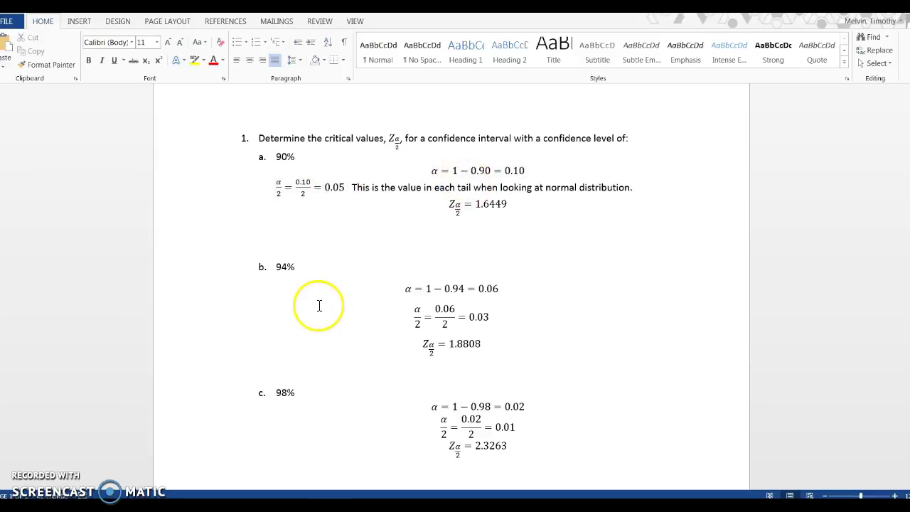
pyautogui.hotkey('alt', 'Tab')
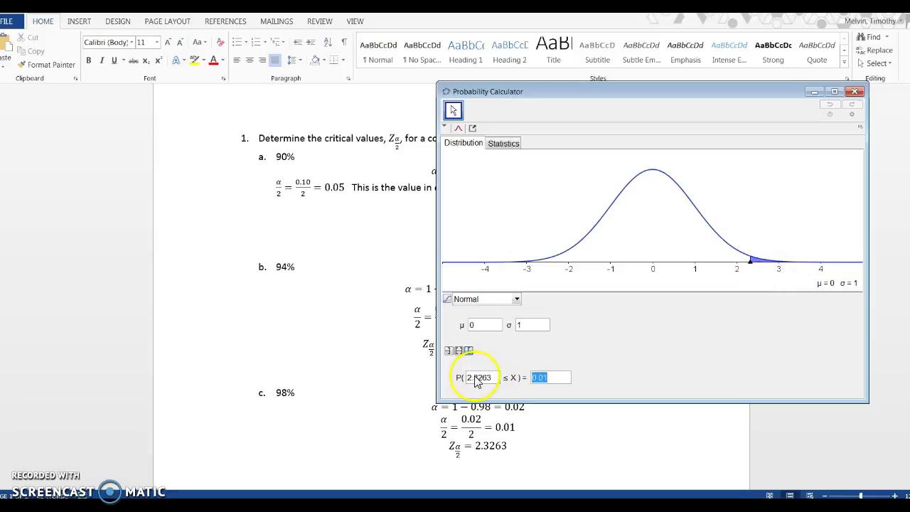
pyautogui.hotkey('alt', 'Tab')
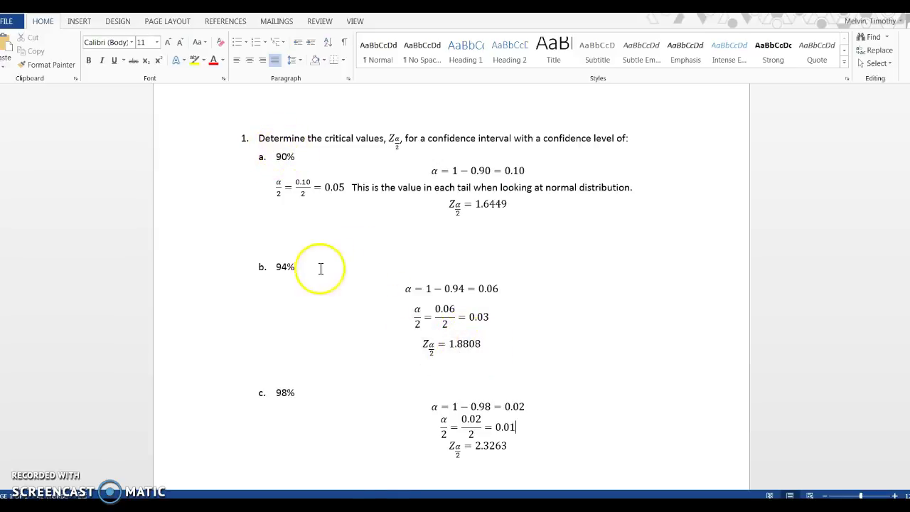
pyautogui.scroll(-1, 304, 275)
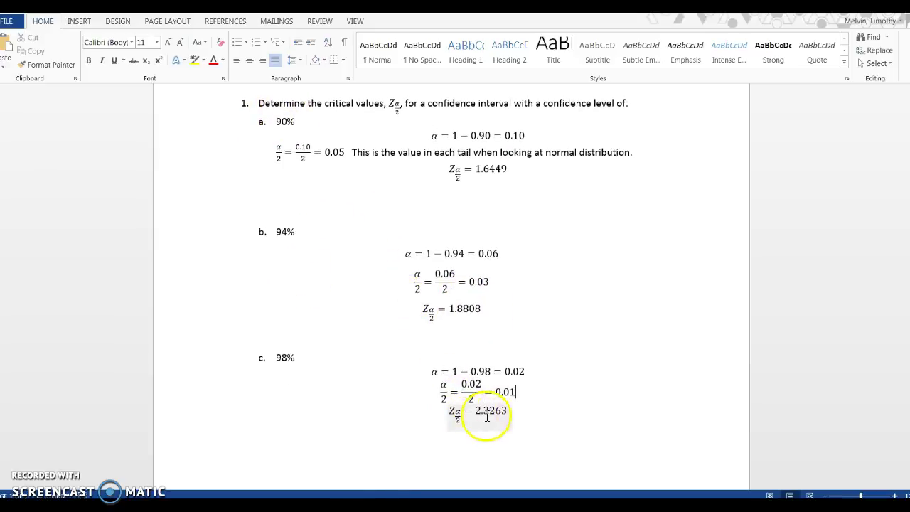